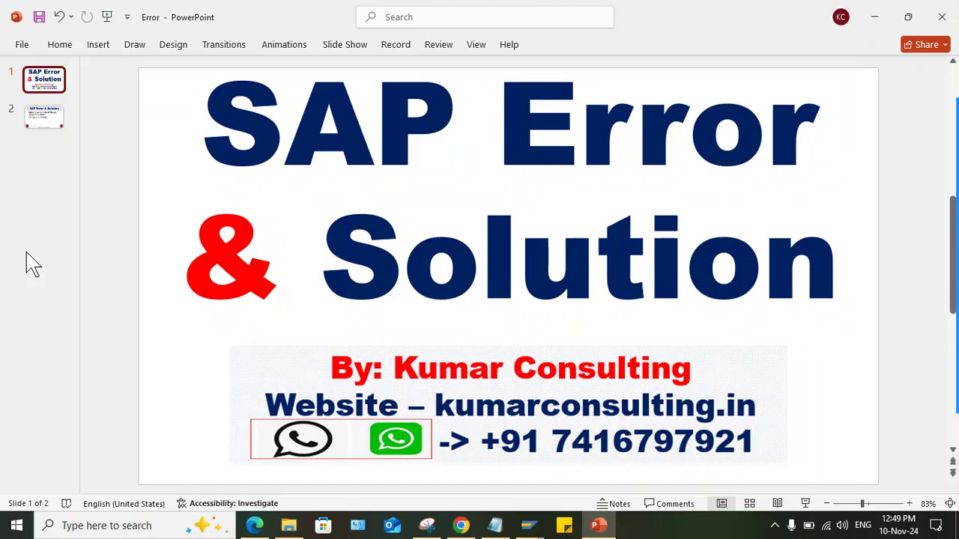
View the FH740 error slide, switch to the SAP Easy Access window and open transaction FS00
left_click(42, 113)
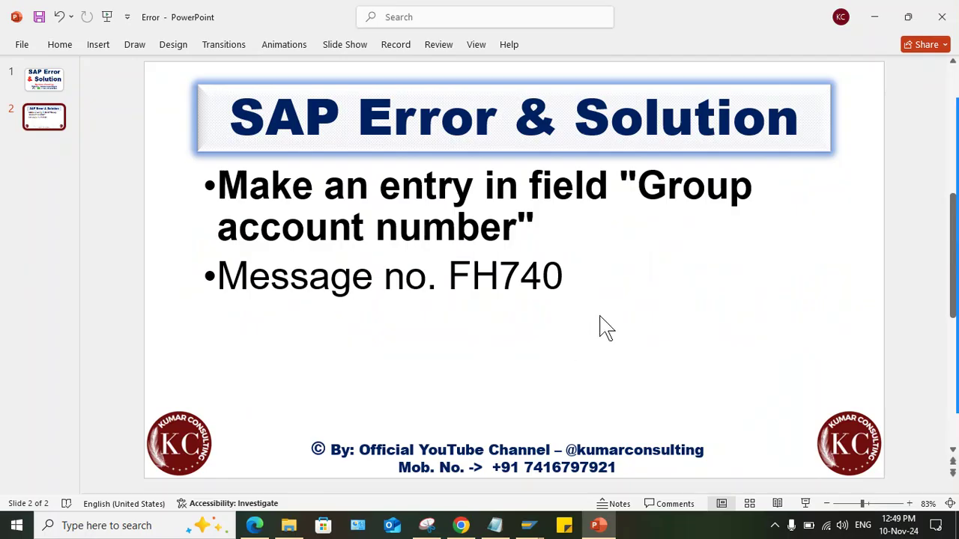
left_click(529, 525)
left_click(574, 485)
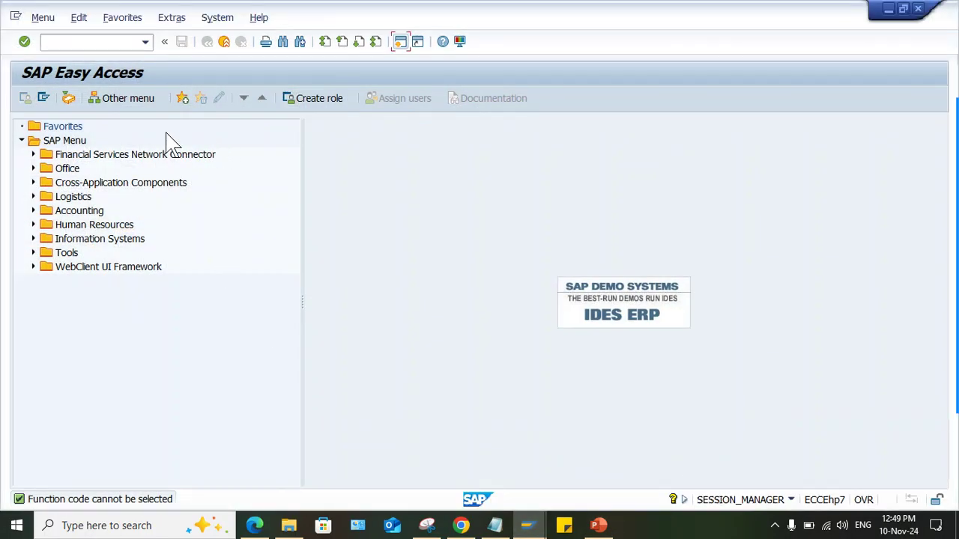
left_click(103, 42)
type("FS00")
key("Return")
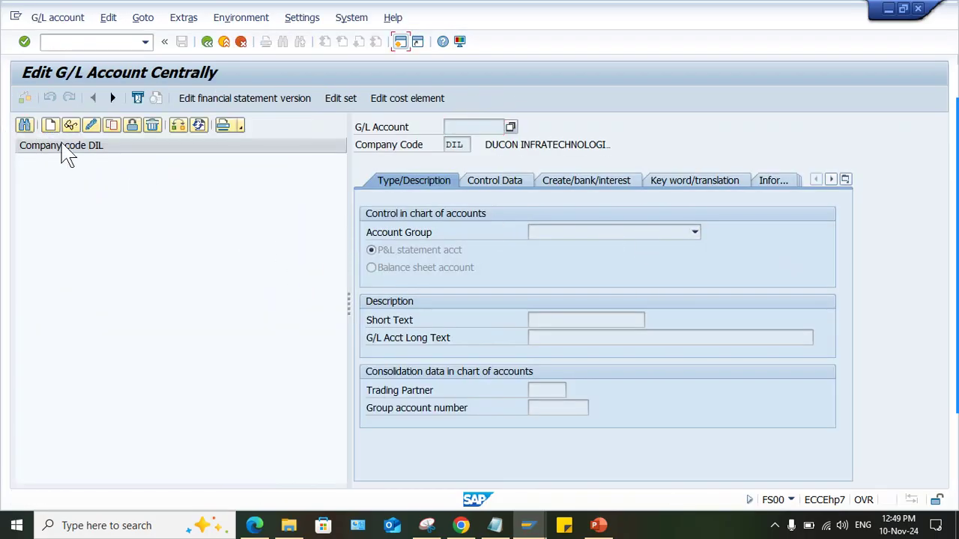
Start creating G/L account 1000 in company code DIL
left_click(47, 125)
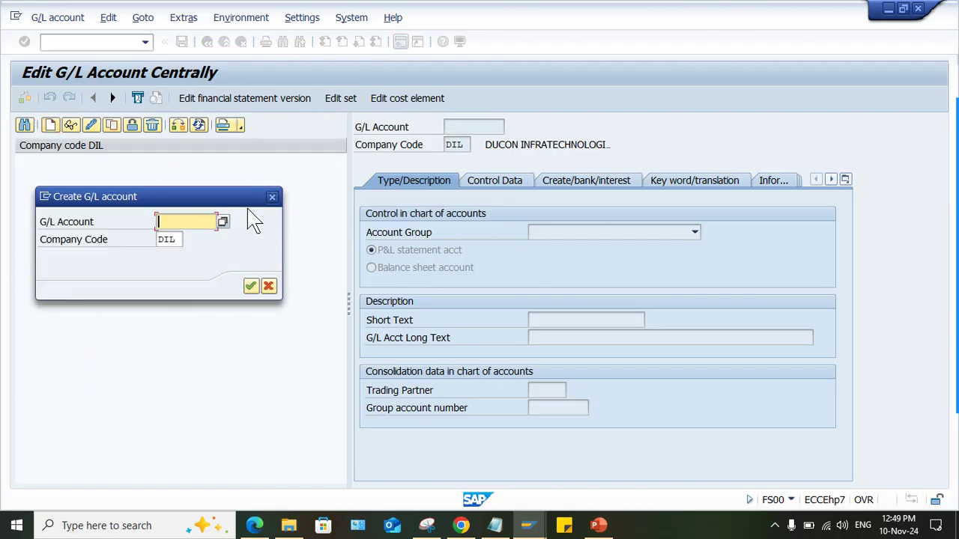
type("1000")
key("Return")
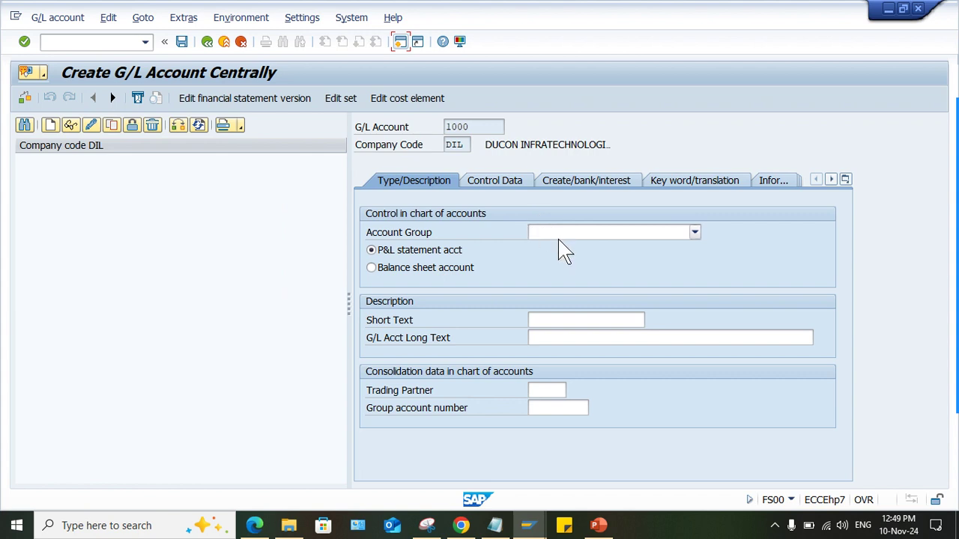
Assign the account group ASST ASSETS AC and classify the account as a balance sheet account
left_click(547, 228)
left_click(609, 246)
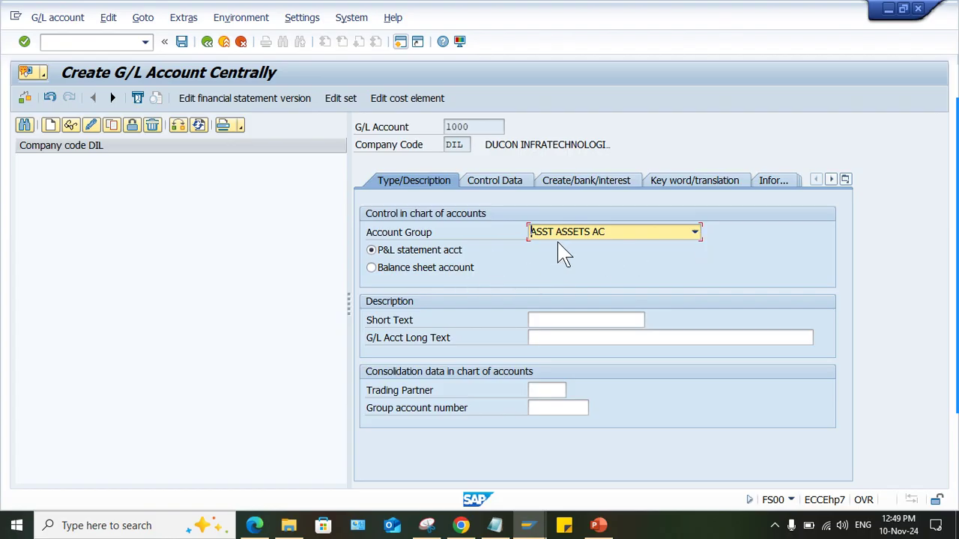
left_click(420, 268)
Enter HDFC BANK ACT. as both the short text and the long text, leaving the group account number empty
left_click(567, 319)
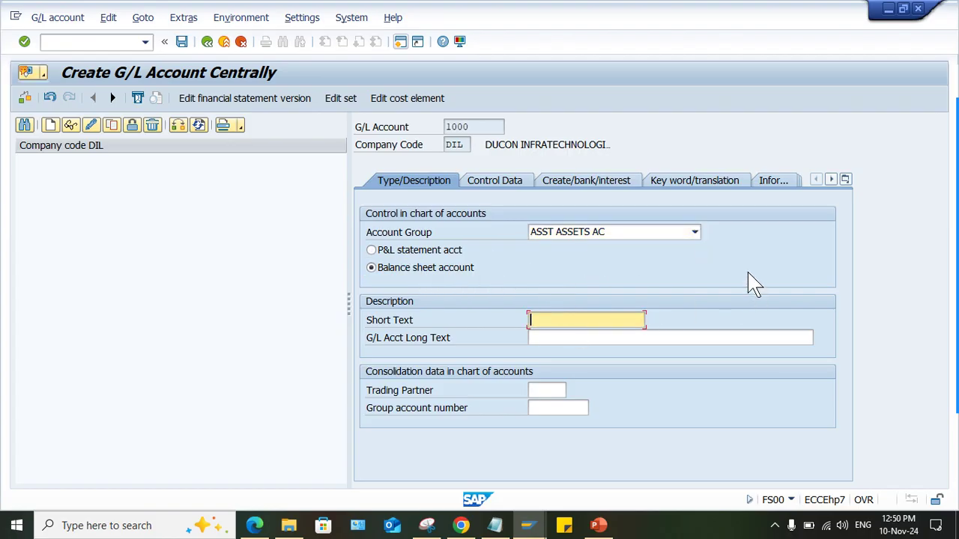
type("H")
key("Down")
key("Tab")
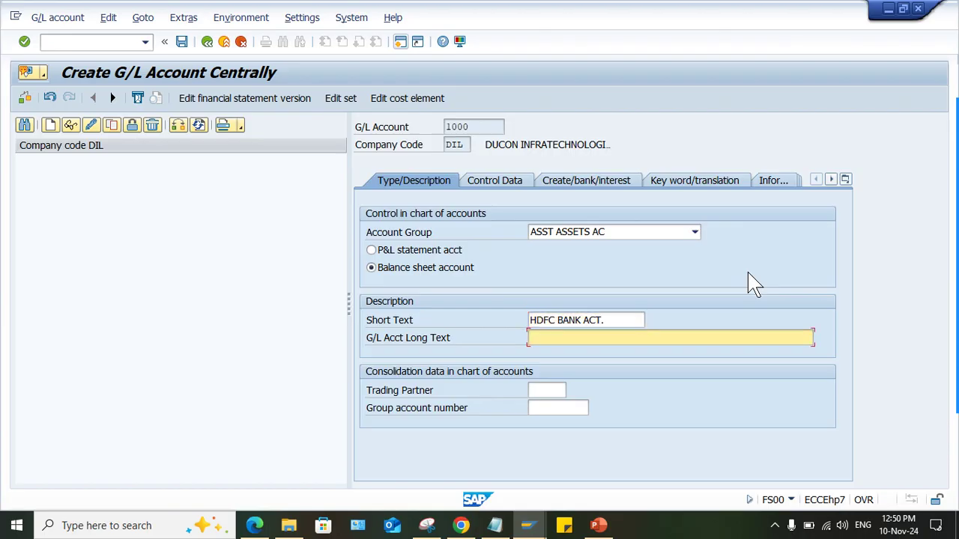
type("H")
key("Down")
key("Return")
left_click(559, 407)
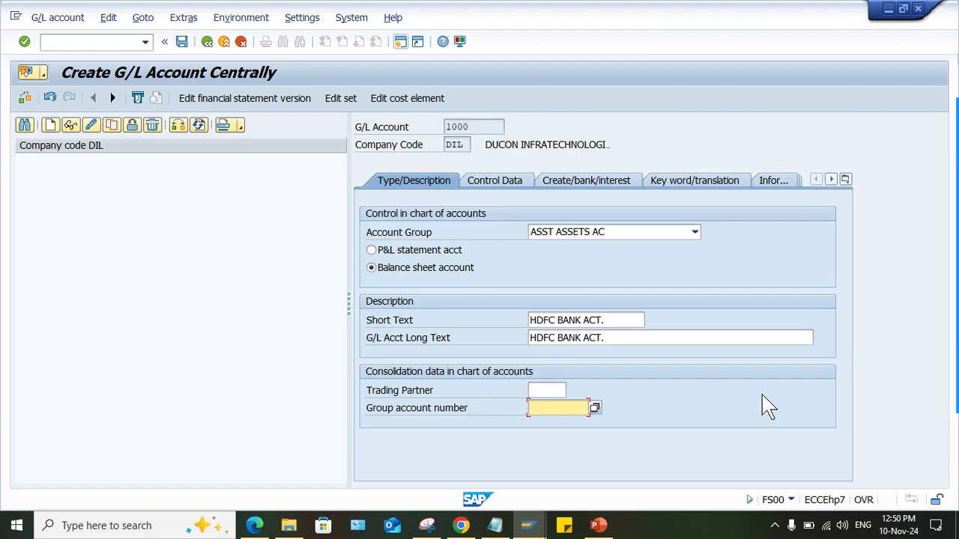
In the control data, enable only balances in local currency and line item display, and set the sort key to 001
left_click(518, 182)
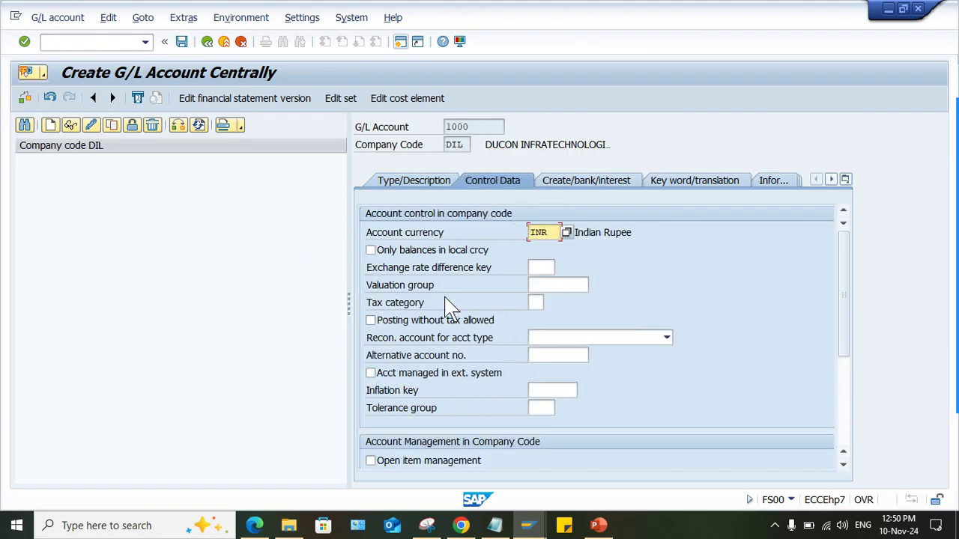
left_click(379, 254)
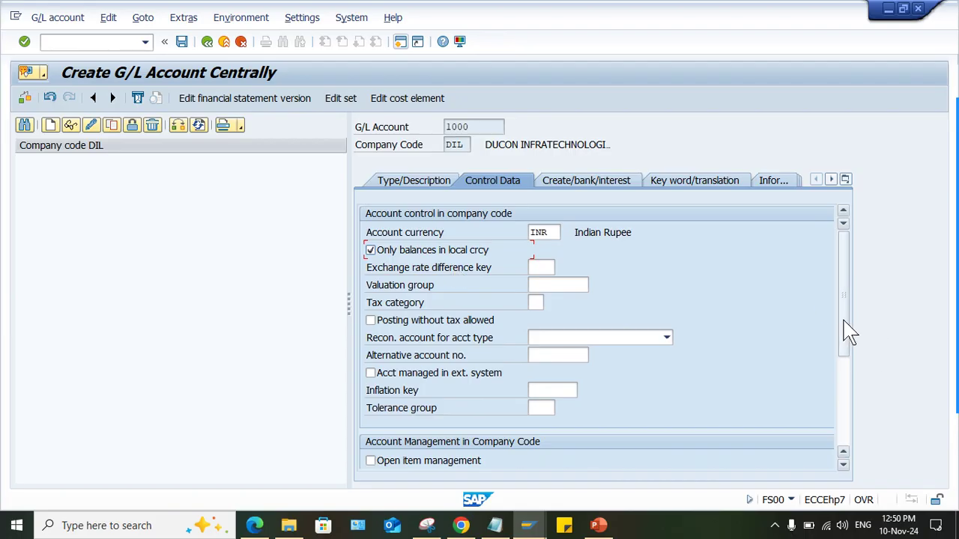
left_click_drag(846, 332, 845, 418)
left_click(405, 303)
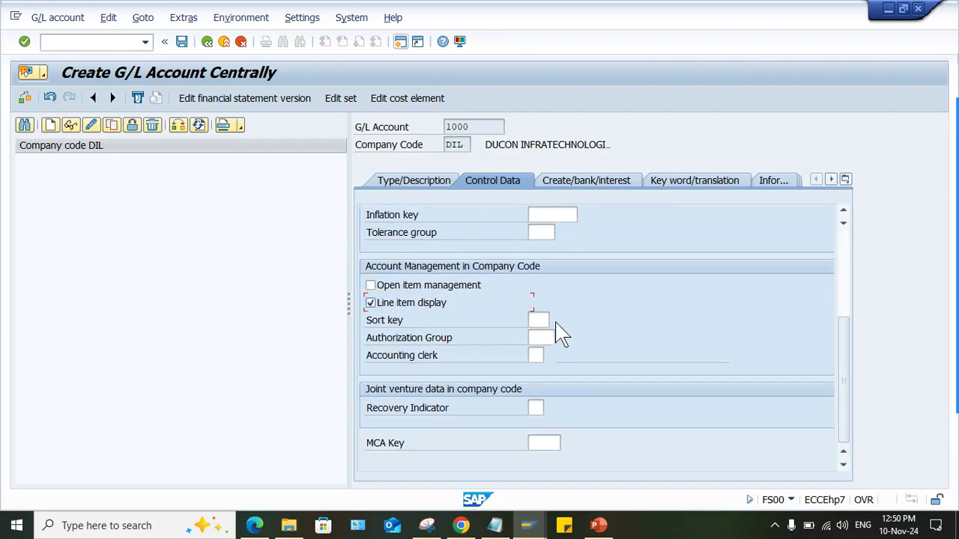
left_click(538, 320)
type("001")
Set the field status group to G001, try to save the G/L account and close the message list
left_click(592, 182)
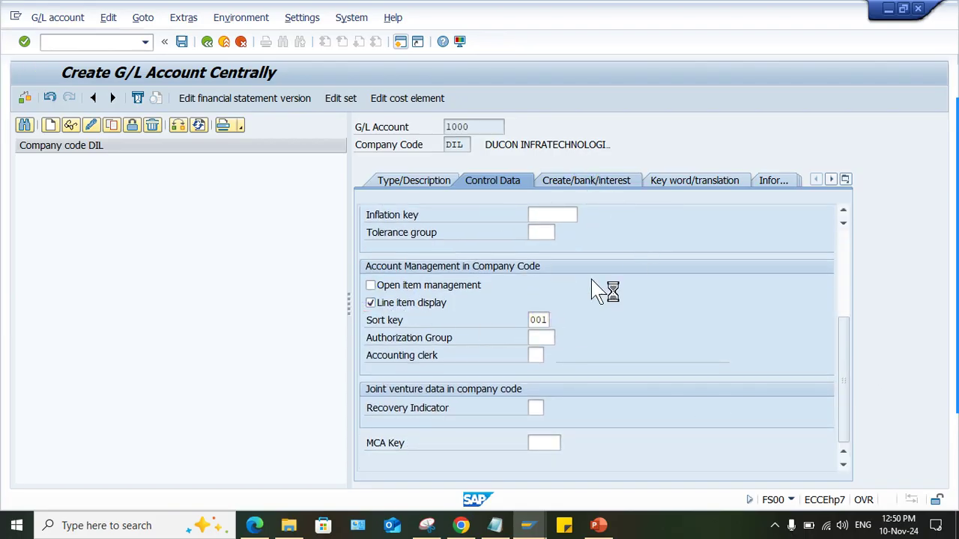
left_click(541, 233)
left_click(545, 248)
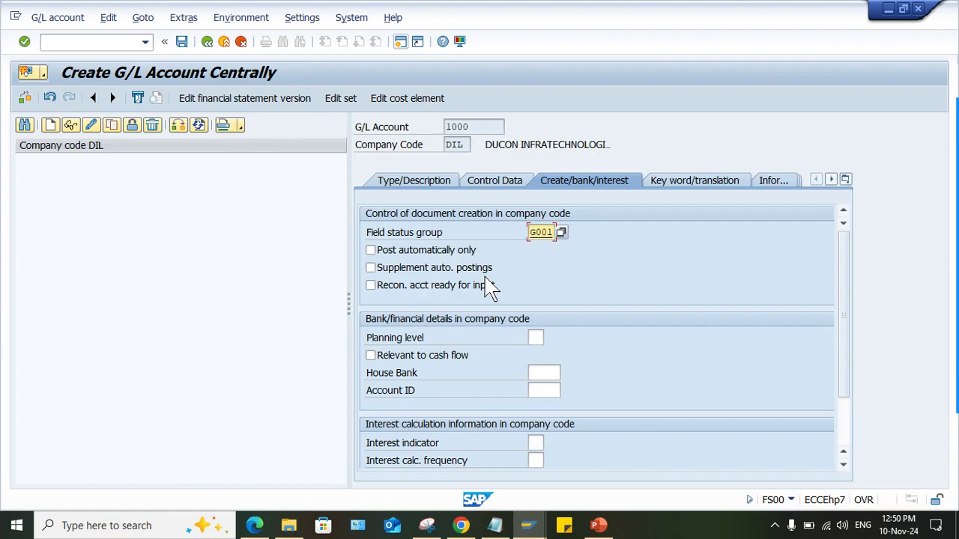
key("ctrl+s")
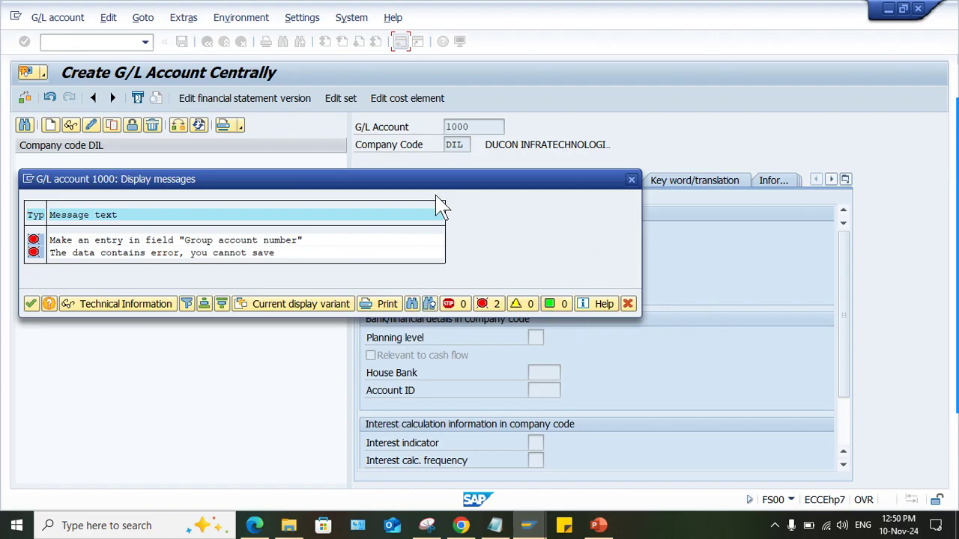
left_click(627, 305)
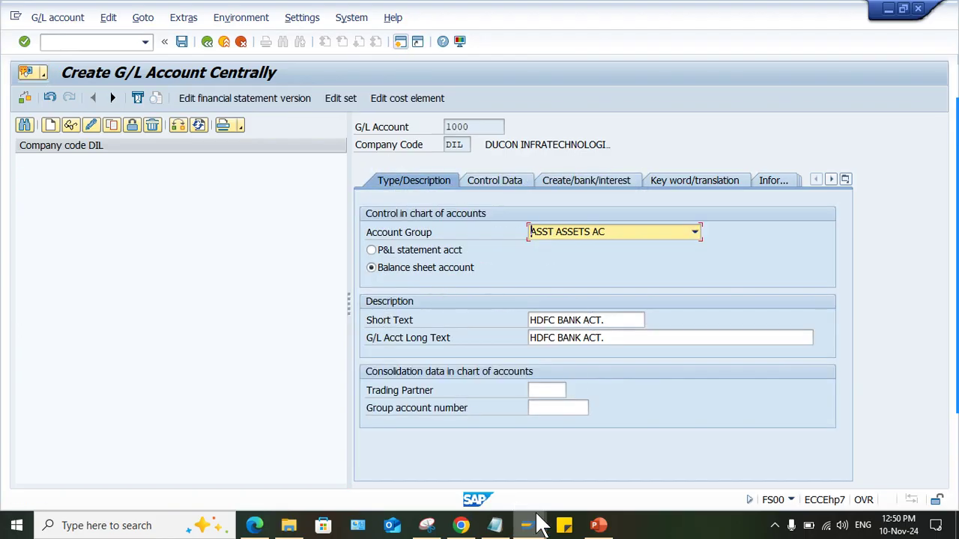
Switch to the SAP Easy Access session and open transaction OB62
mouse_move(529, 524)
left_click(642, 467)
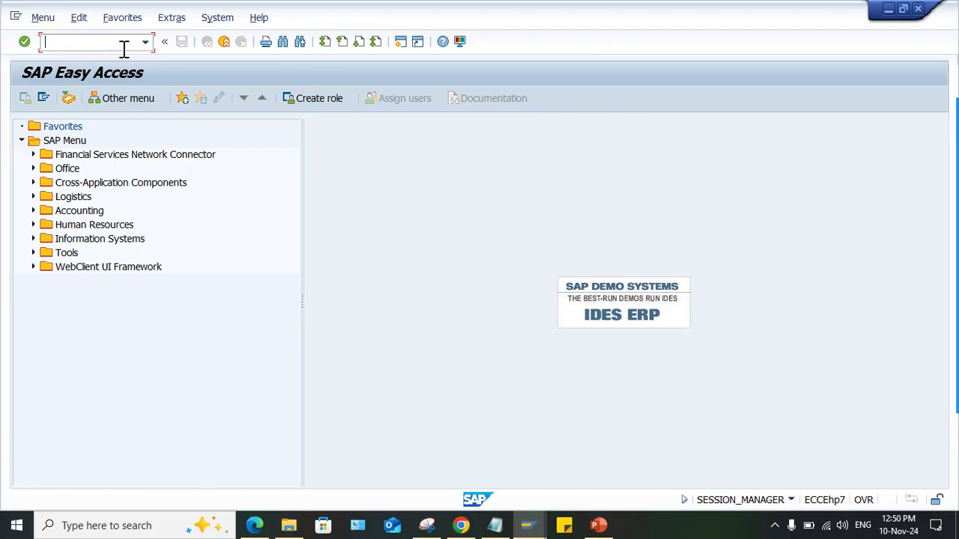
left_click(103, 40)
type("OB")
key("BackSpace")
key("BackSpace")
type("OB53")
key("BackSpace")
key("BackSpace")
type("62")
key("Return")
Position the company code assignment list at company code DIL
left_click(158, 478)
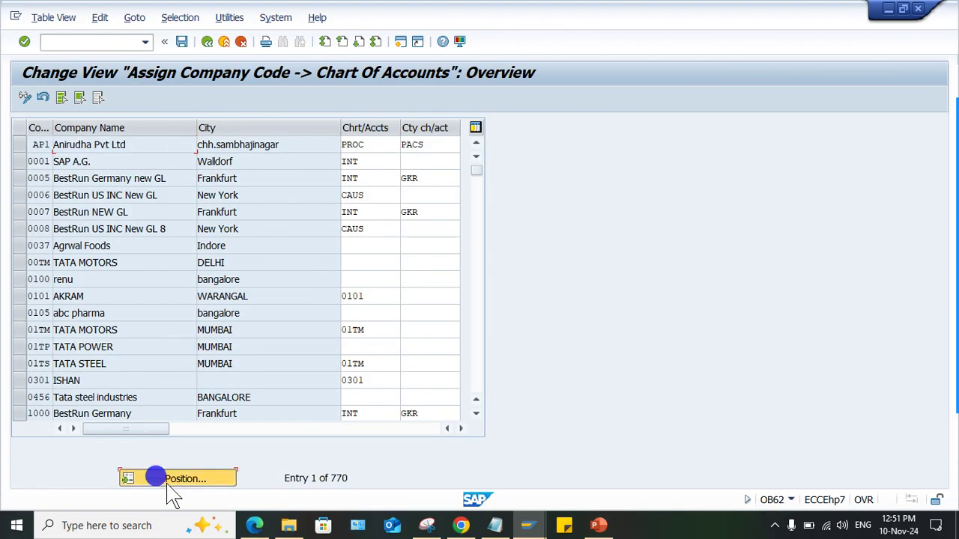
type("D")
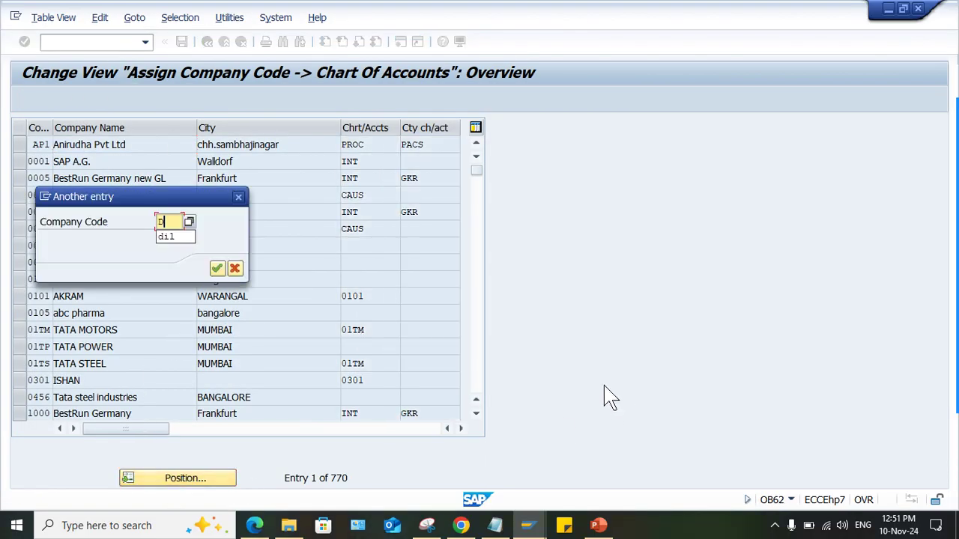
key("Down")
key("Return")
key("Return")
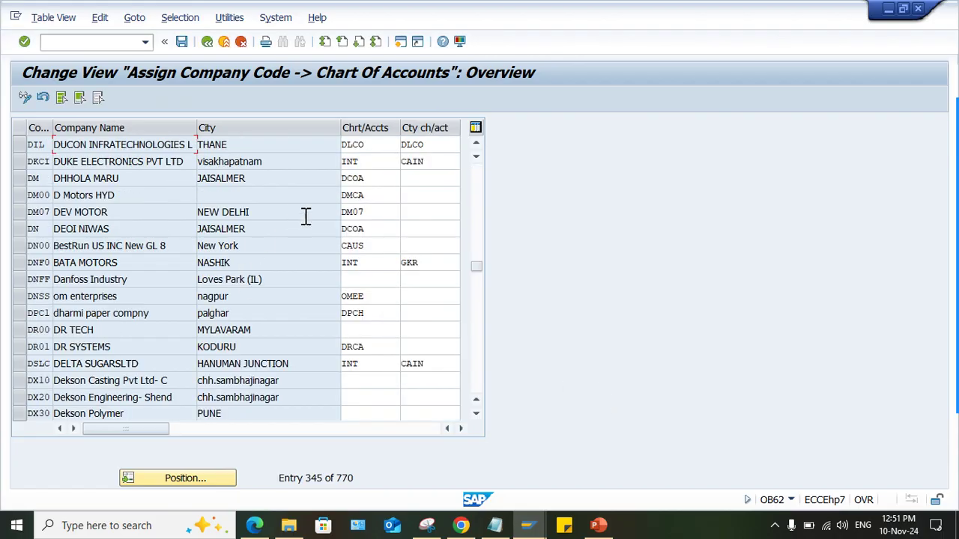
Clear the country chart of accounts for company code DIL, keep DLCO as chart of accounts, and save with the proposed customizing request
left_click_drag(372, 149, 242, 147)
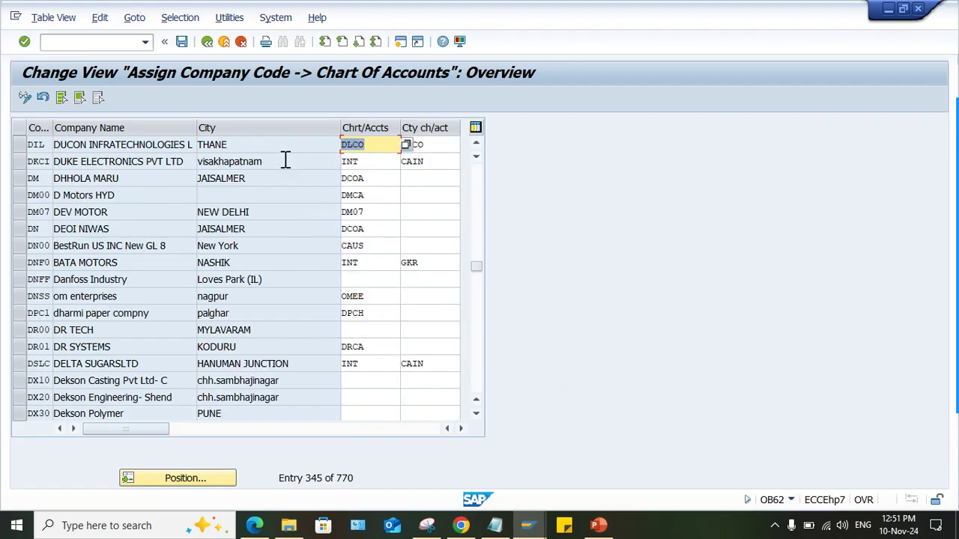
left_click(374, 149)
left_click(433, 144)
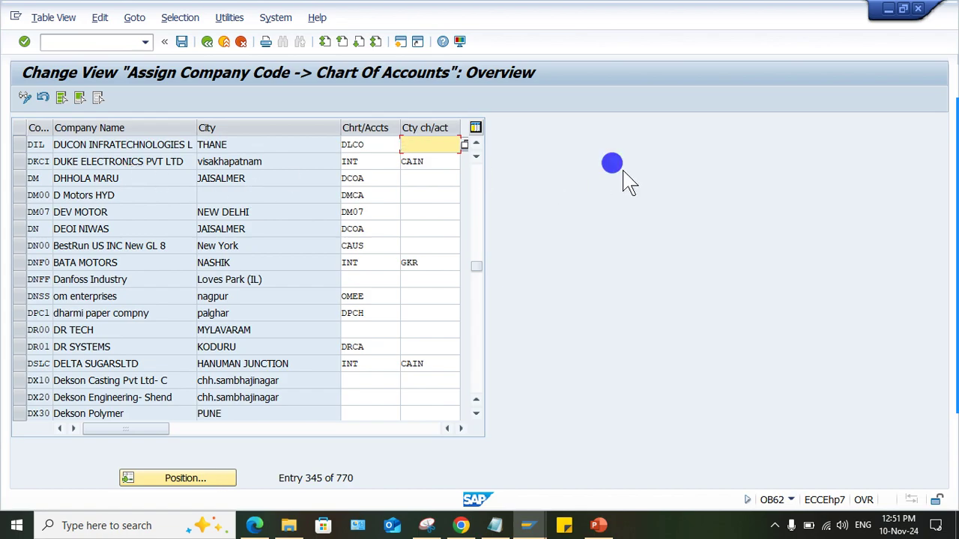
left_click(379, 145)
left_click_drag(381, 147, 96, 159)
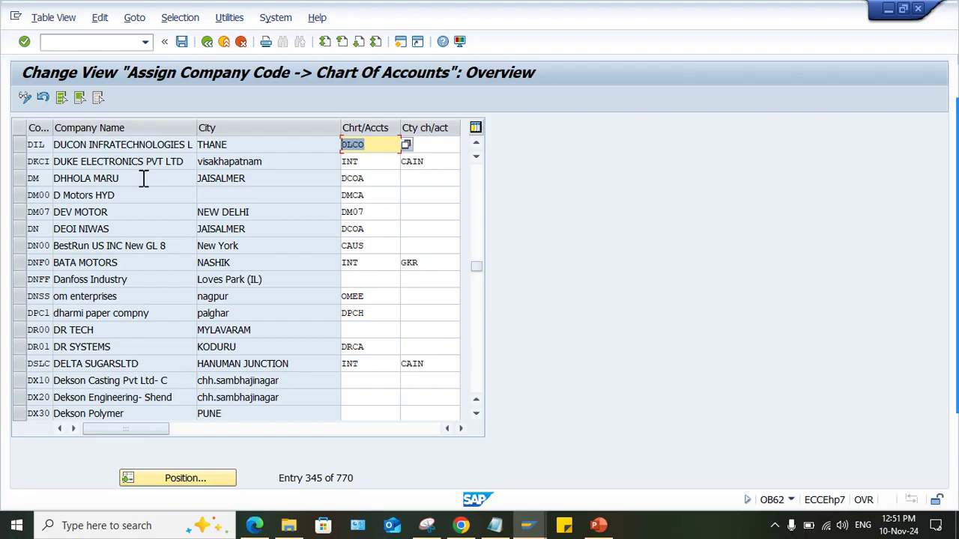
left_click(366, 144)
key("ctrl+s")
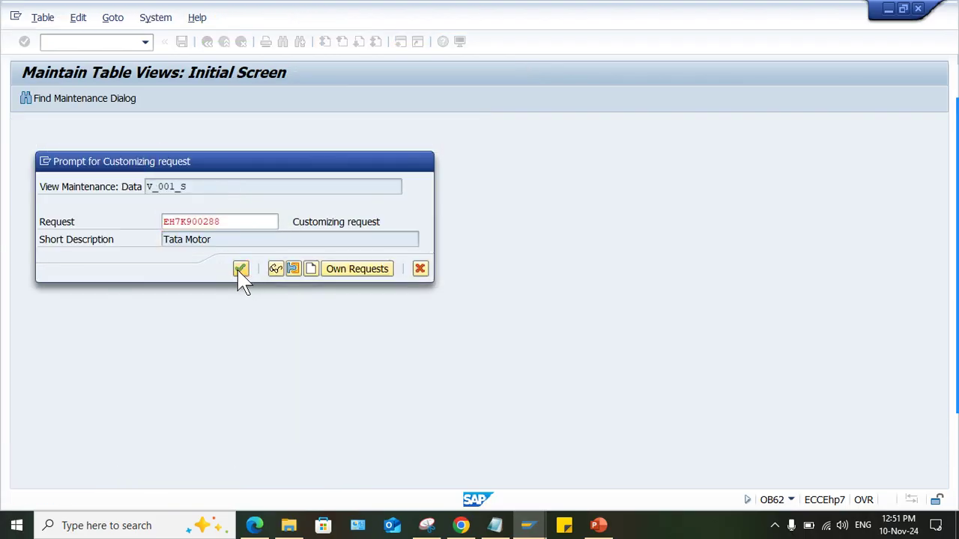
left_click(240, 268)
Leave the company code assignment view and open transaction OB13 in the same session
left_click(83, 41)
type("/")
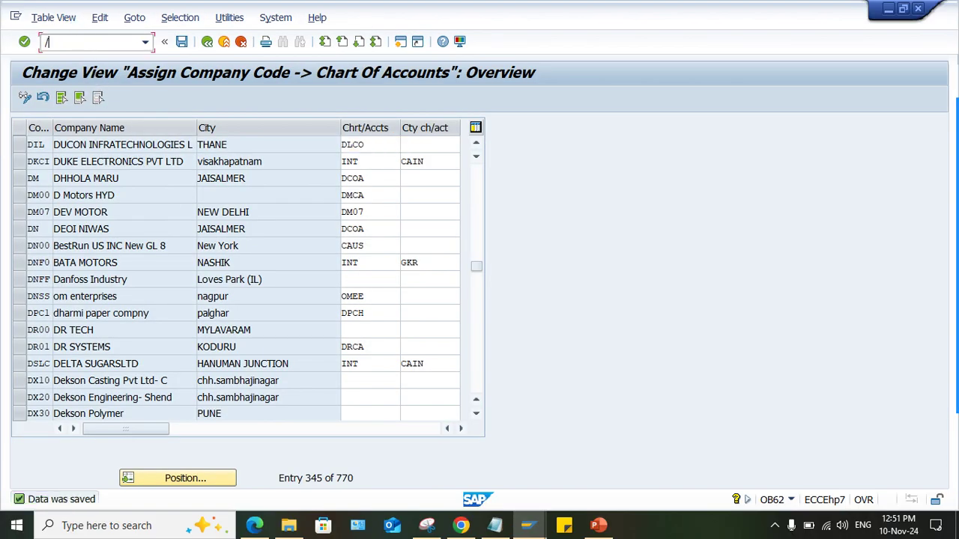
type("NOB13")
key("Return")
Position the list of all charts of accounts at DLCO
left_click(143, 478)
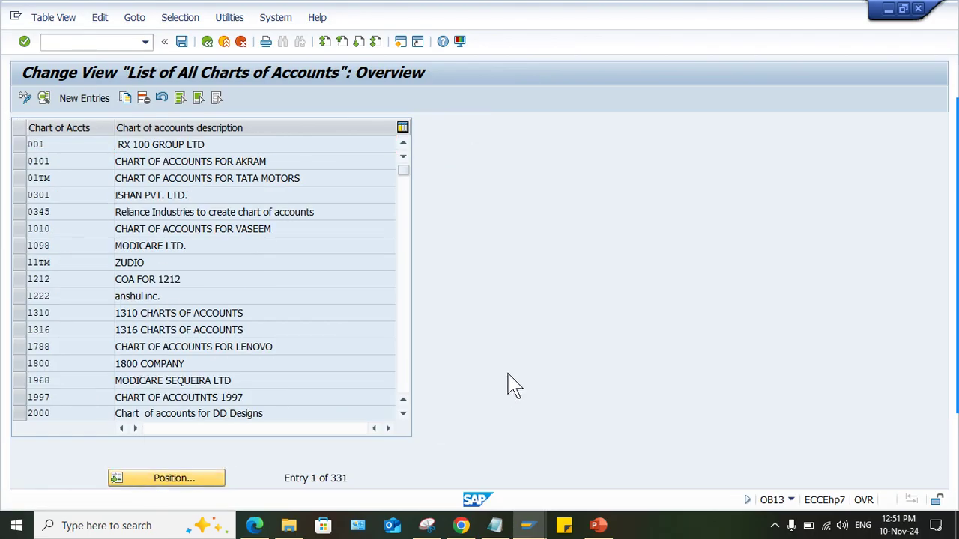
type("D")
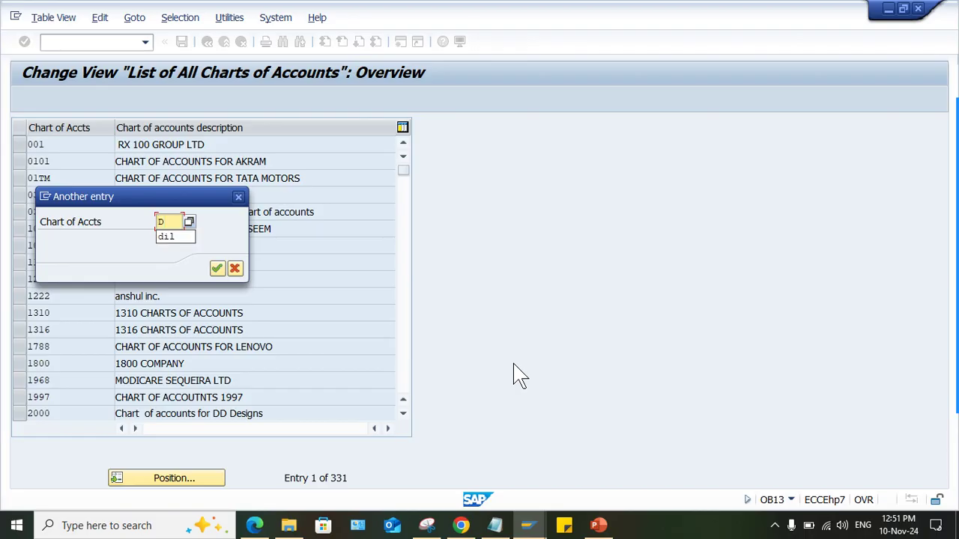
type("LC")
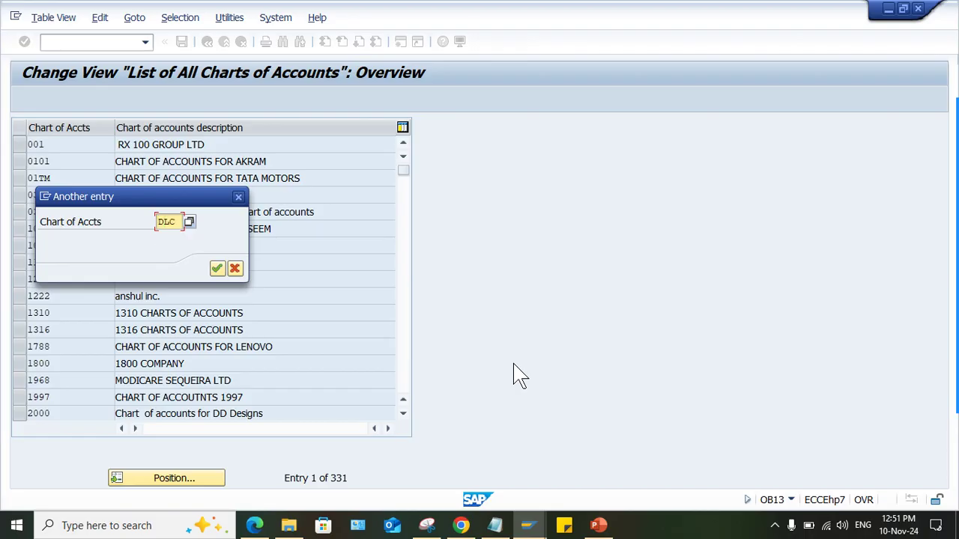
key("Return")
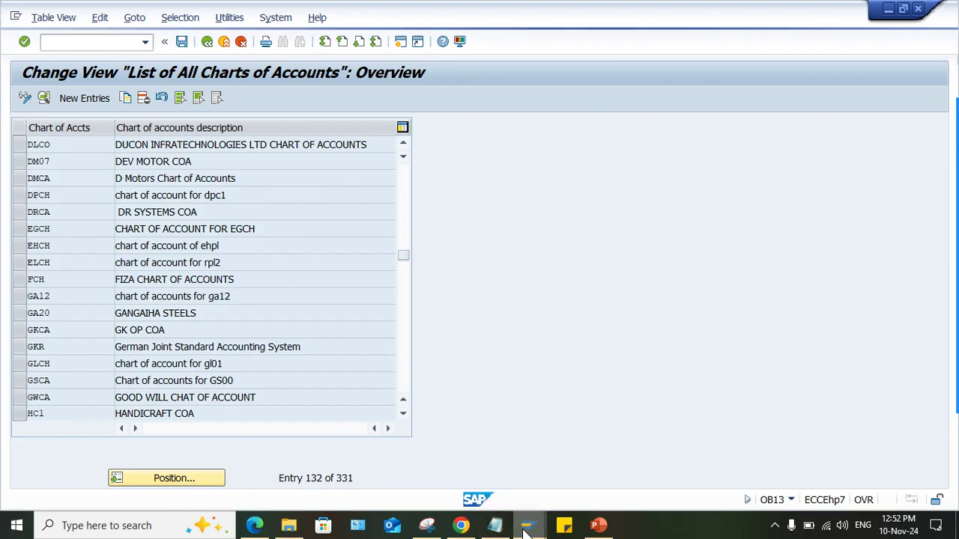
Open an additional SAP session and return to the details of chart of accounts DLCO
mouse_move(526, 532)
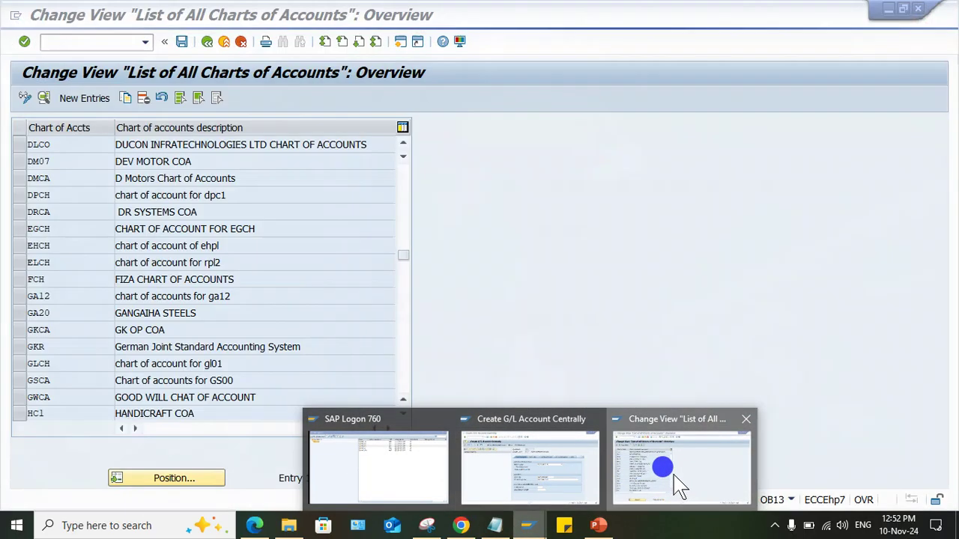
left_click(664, 466)
left_click(15, 17)
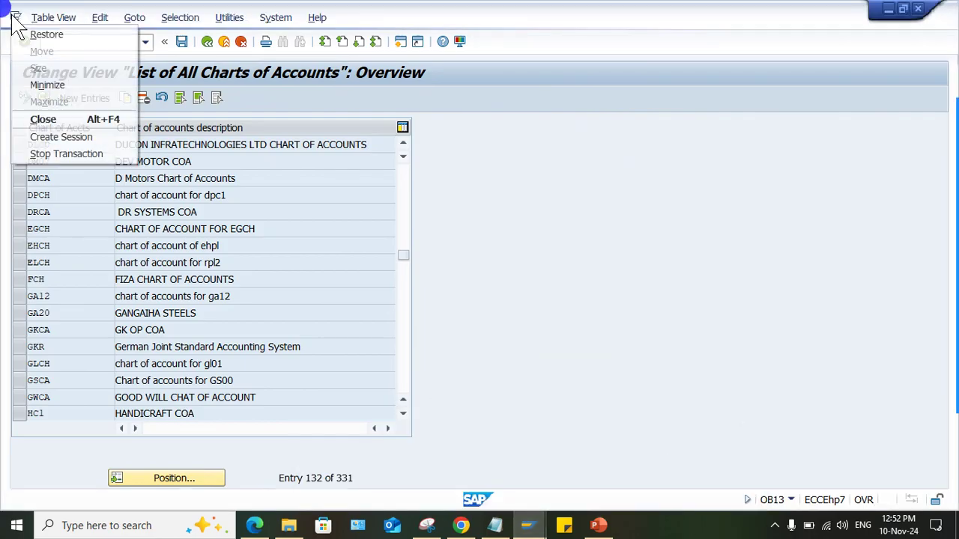
left_click(30, 154)
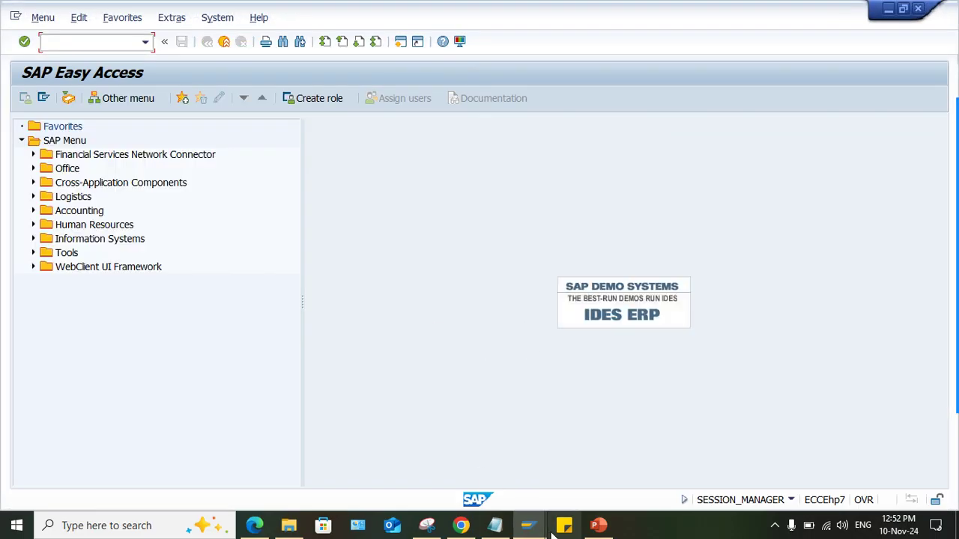
mouse_move(532, 528)
left_click(627, 471)
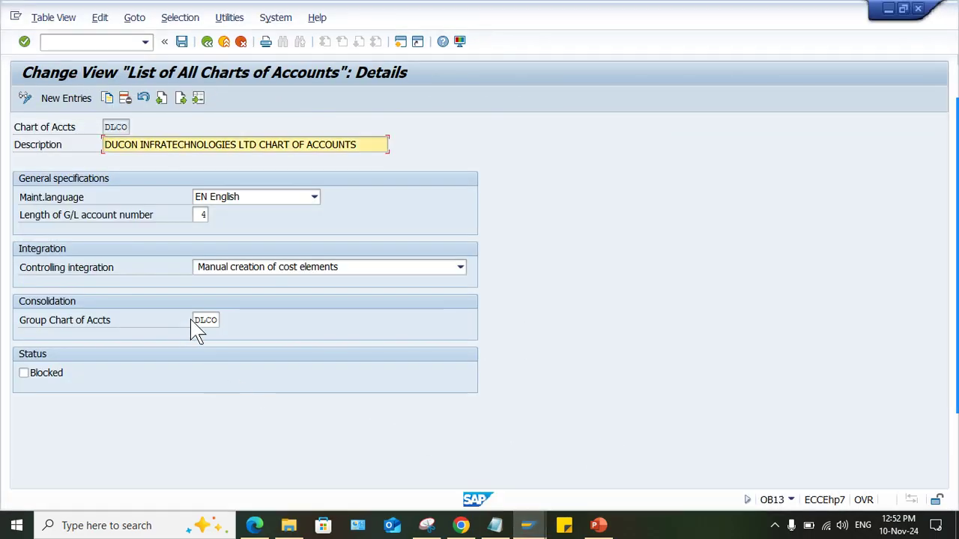
Clear the group chart of accounts assignment of chart of accounts DLCO and save with the proposed customizing request
left_click(216, 322)
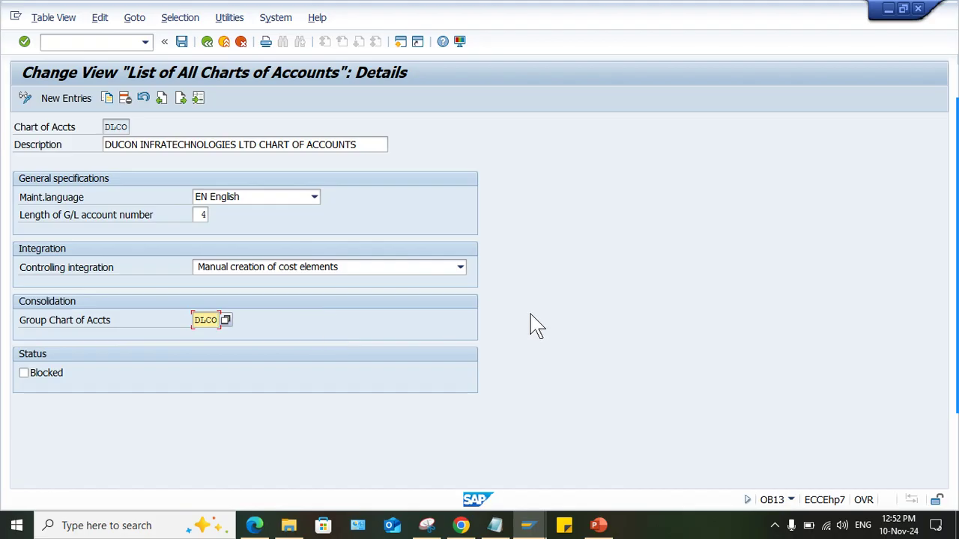
key("BackSpace")
key("BackSpace")
key("BackSpace")
key("BackSpace")
key("ctrl+s")
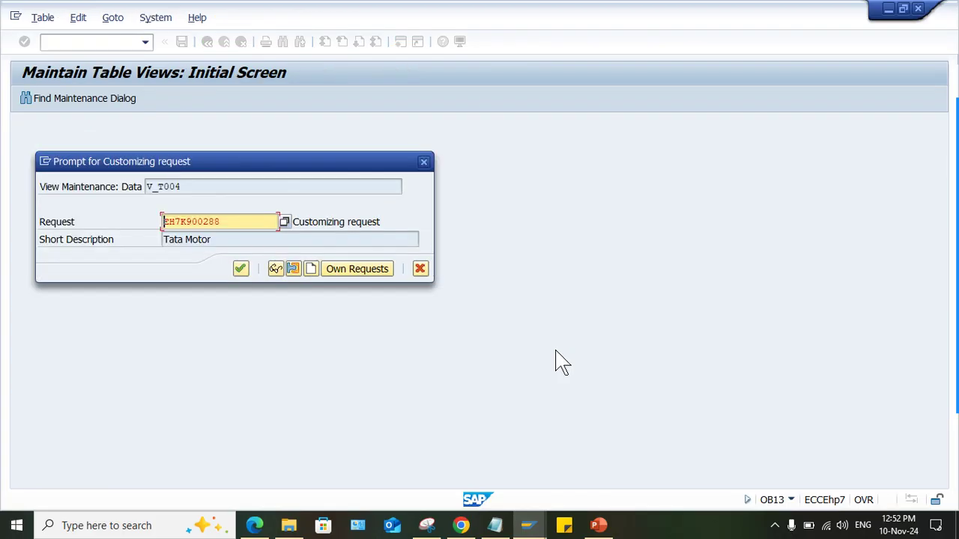
key("Return")
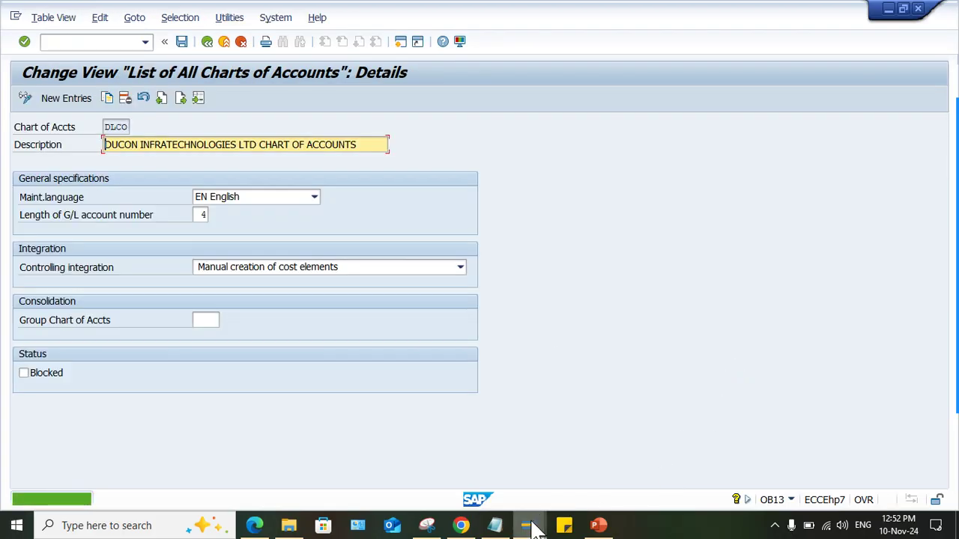
Try to save G/L account 1000 in the open FS00 session and exit its unsaved entry
left_click(528, 524)
left_click(500, 480)
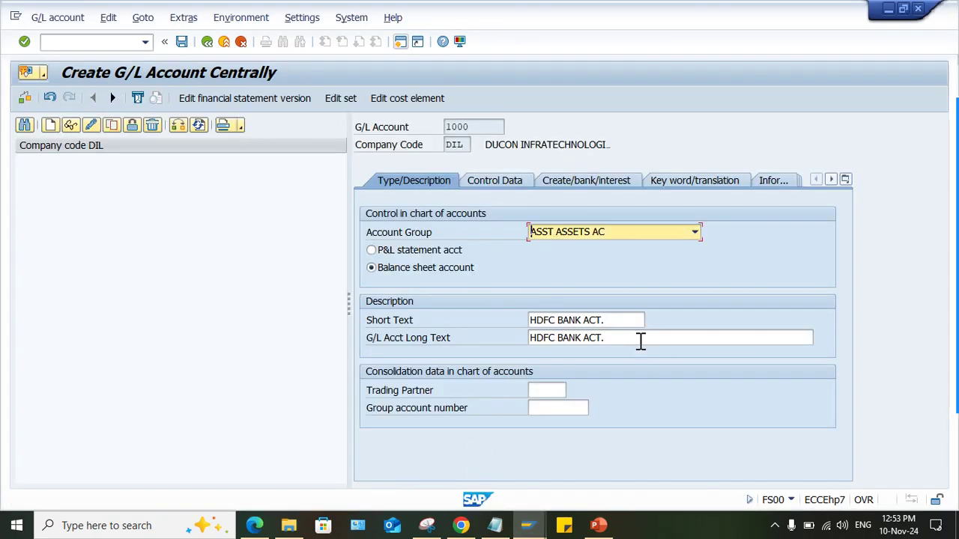
key("ctrl+s")
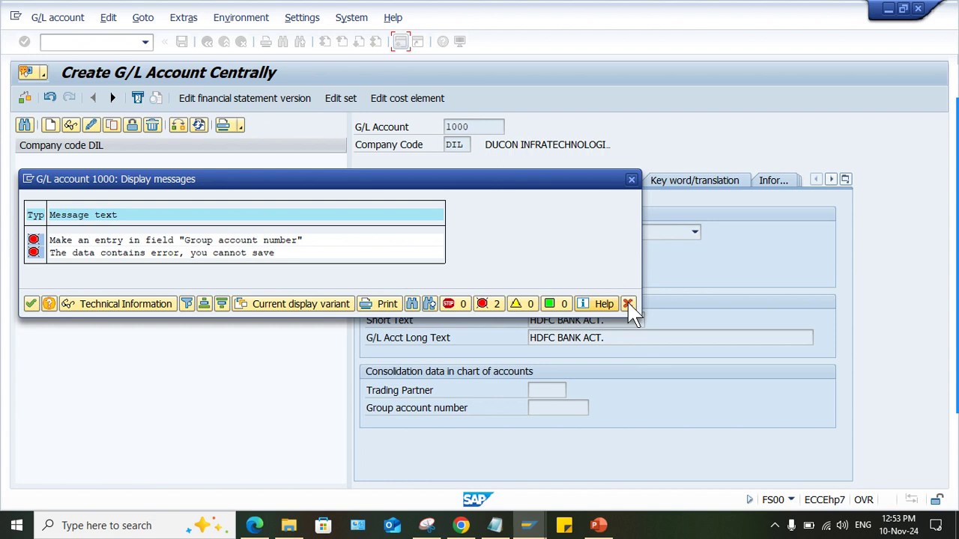
left_click(628, 305)
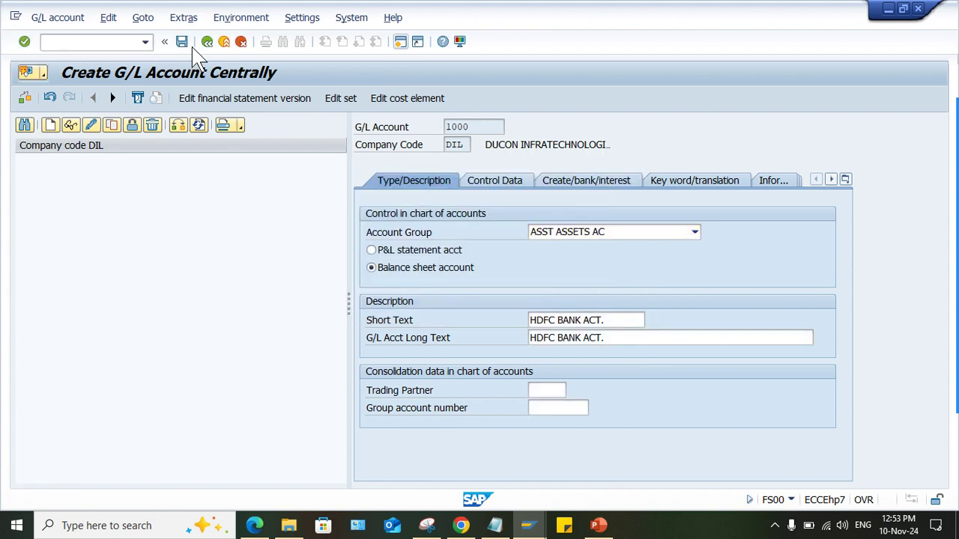
left_click(207, 41)
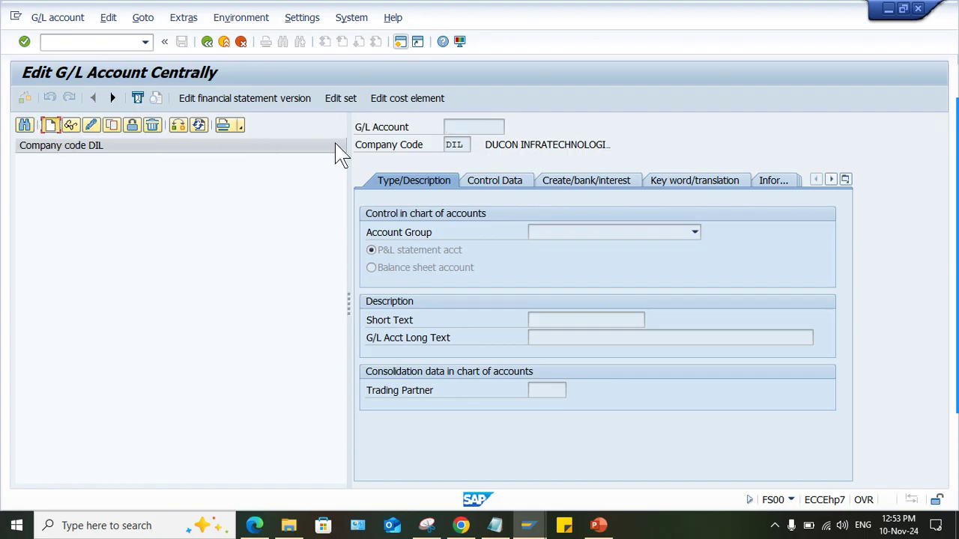
Start creating G/L account 1000 in company code DIL as a balance sheet account in account group ASST ASSETS AC
type("1000")
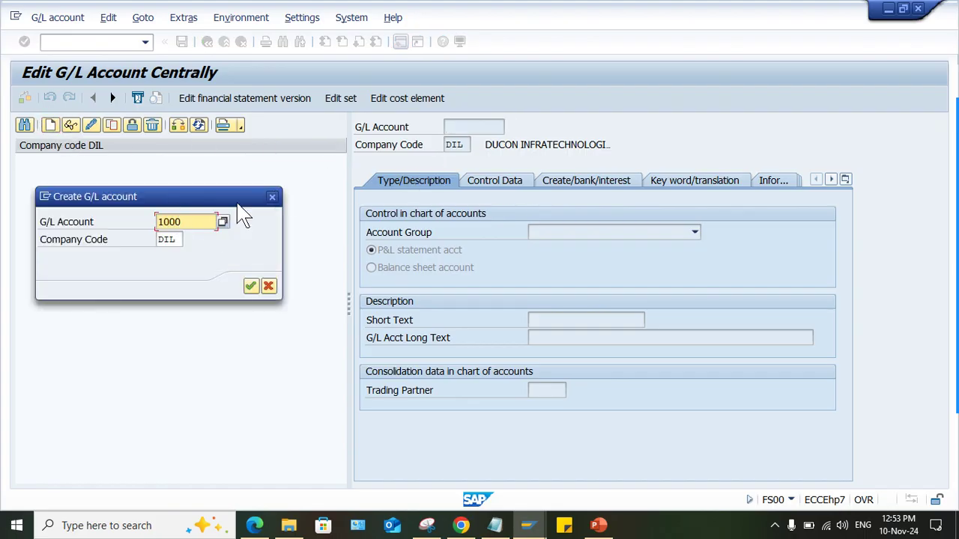
key("Return")
left_click(566, 232)
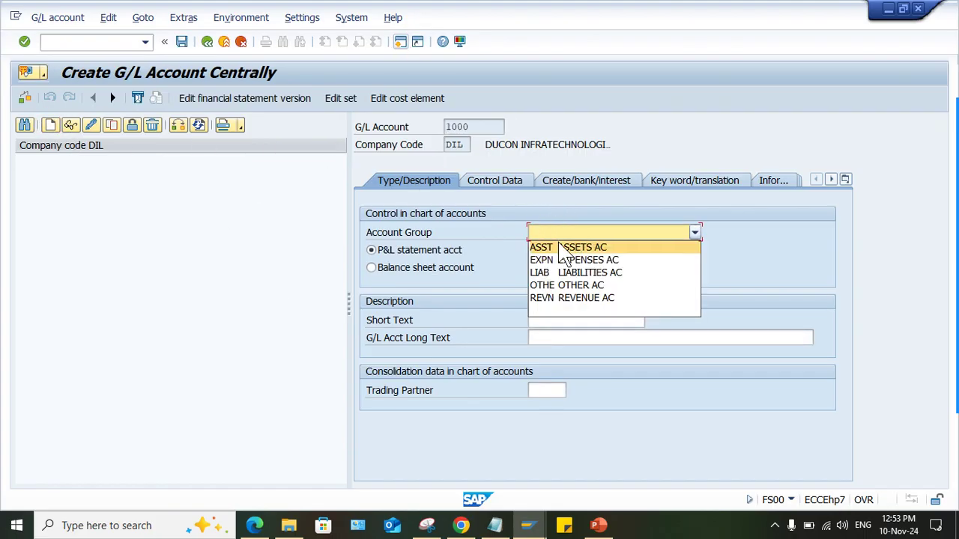
left_click(554, 248)
left_click(450, 268)
Enter HDFC BANK ACT. as both the short text and the long text of G/L account 1000
left_click(571, 321)
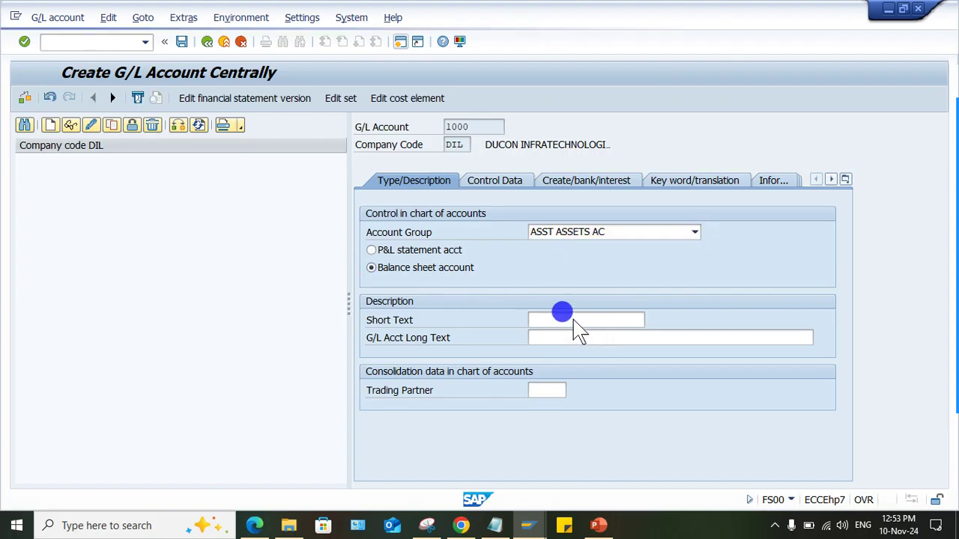
type("HDFC BANK ACT.")
left_click(565, 337)
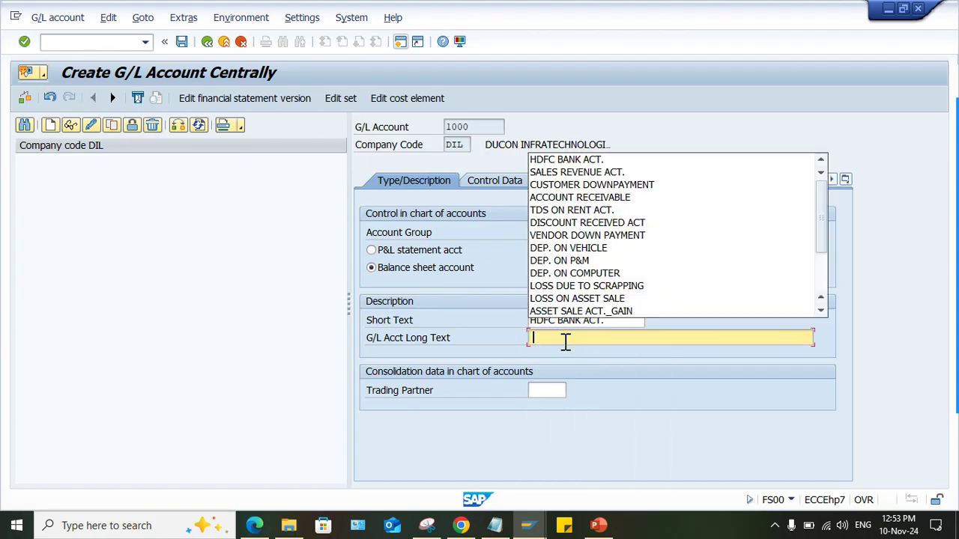
left_click(582, 145)
left_click(555, 337)
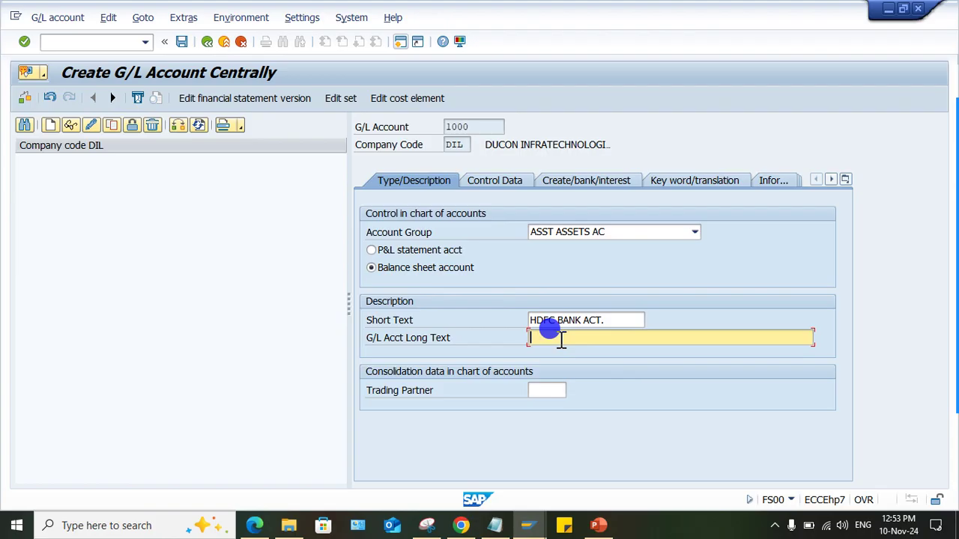
left_click(566, 160)
In the control data, enable only balances in local currency and line item display, and set the sort key to 001
left_click(487, 182)
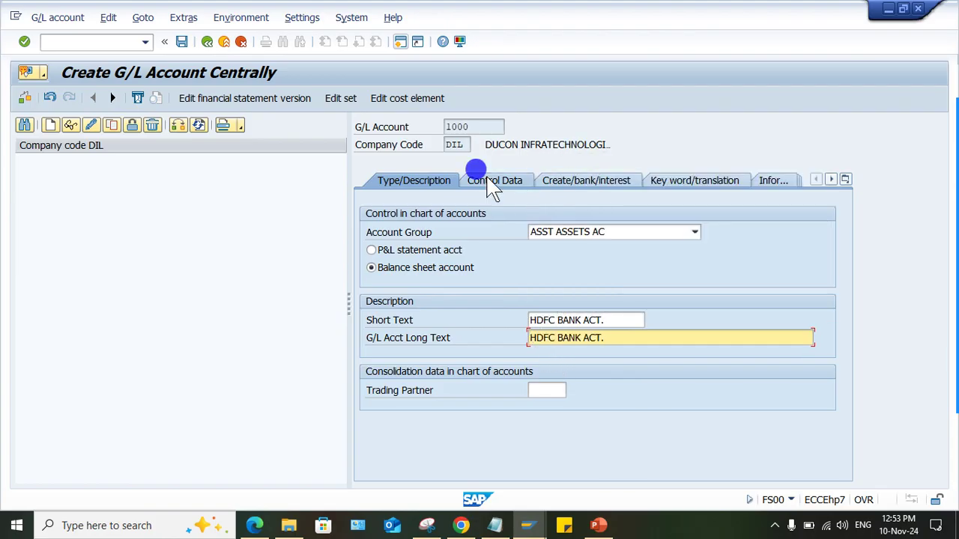
left_click(466, 252)
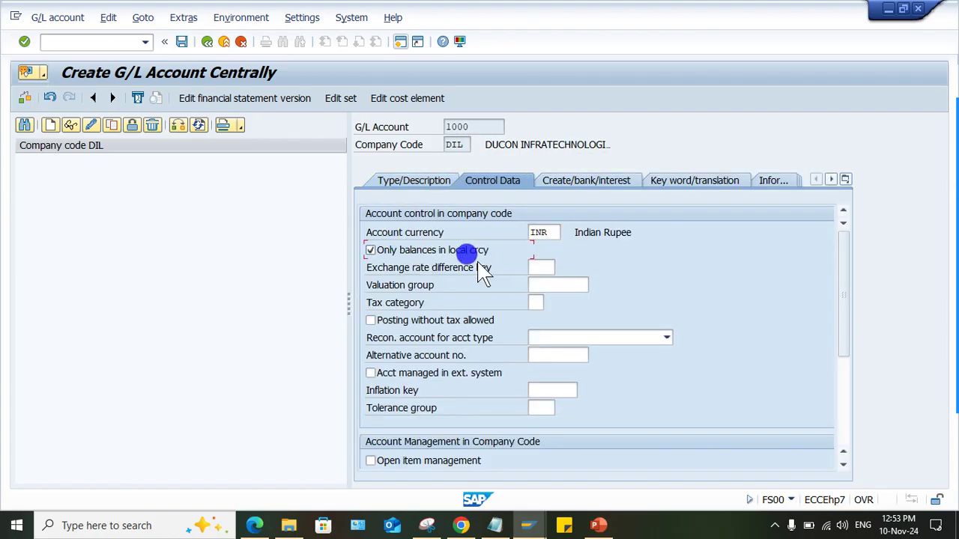
left_click(844, 448)
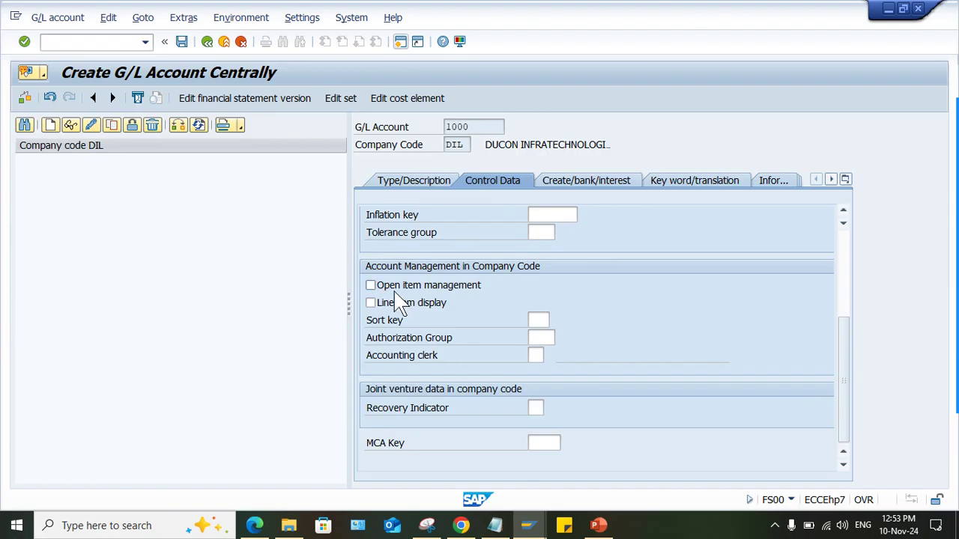
left_click(396, 303)
left_click(533, 320)
left_click(536, 330)
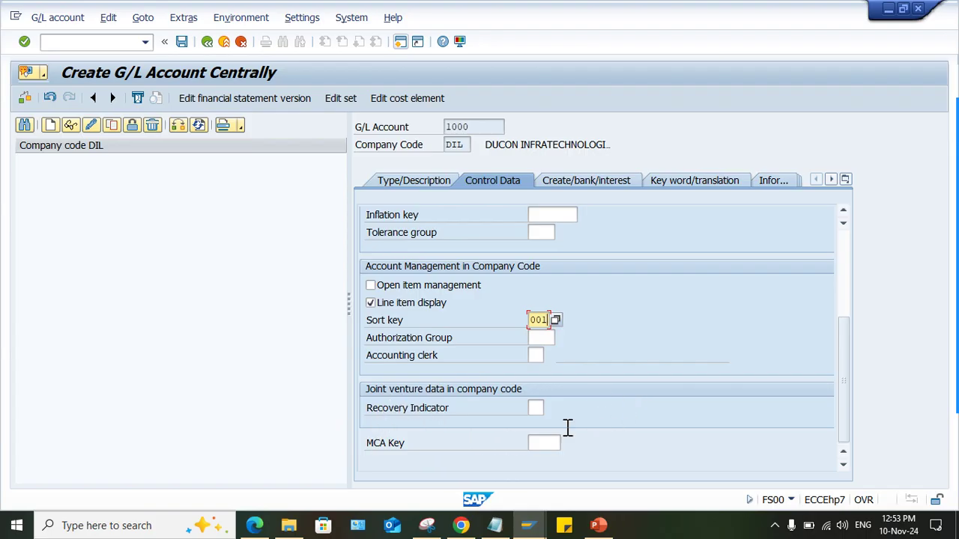
Assign field status group G001 to G/L account 1000 and save the account
left_click(579, 178)
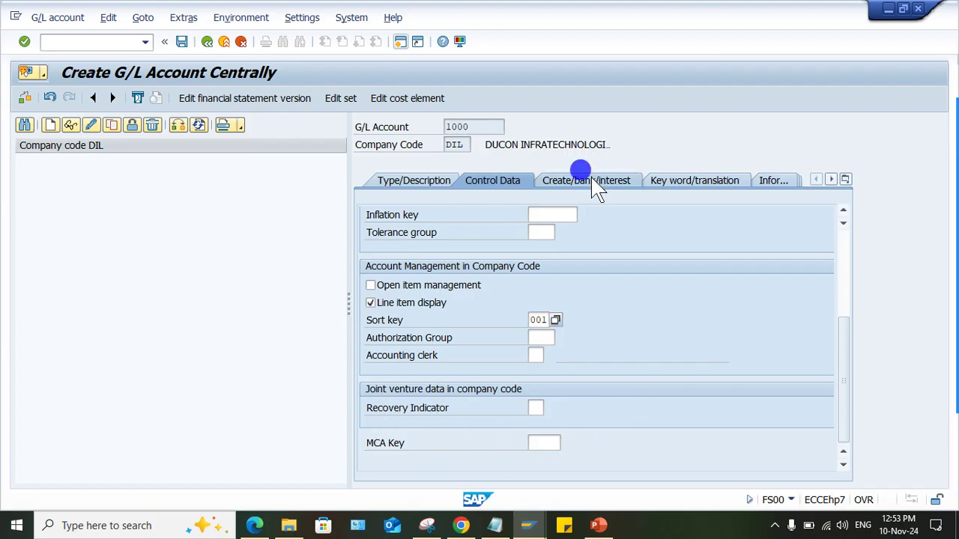
left_click(531, 234)
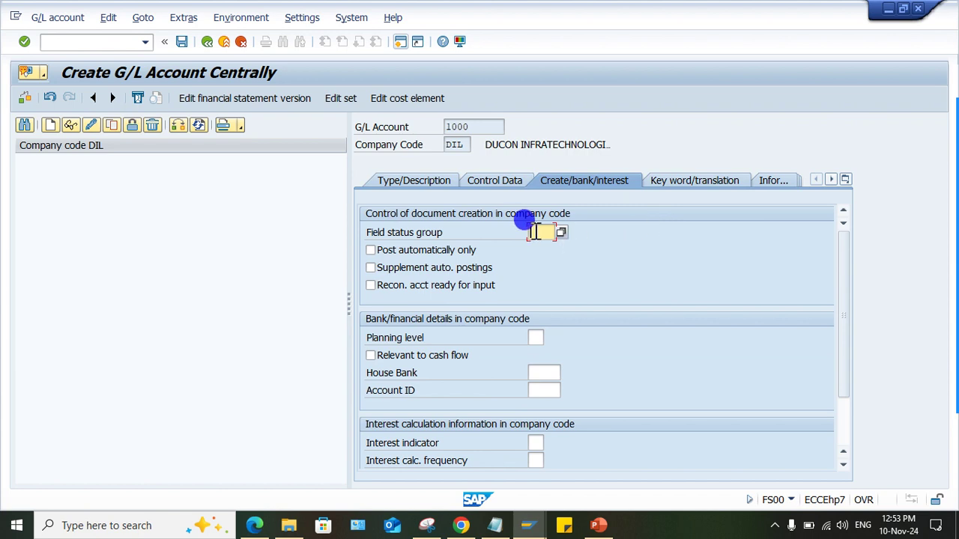
left_click(541, 248)
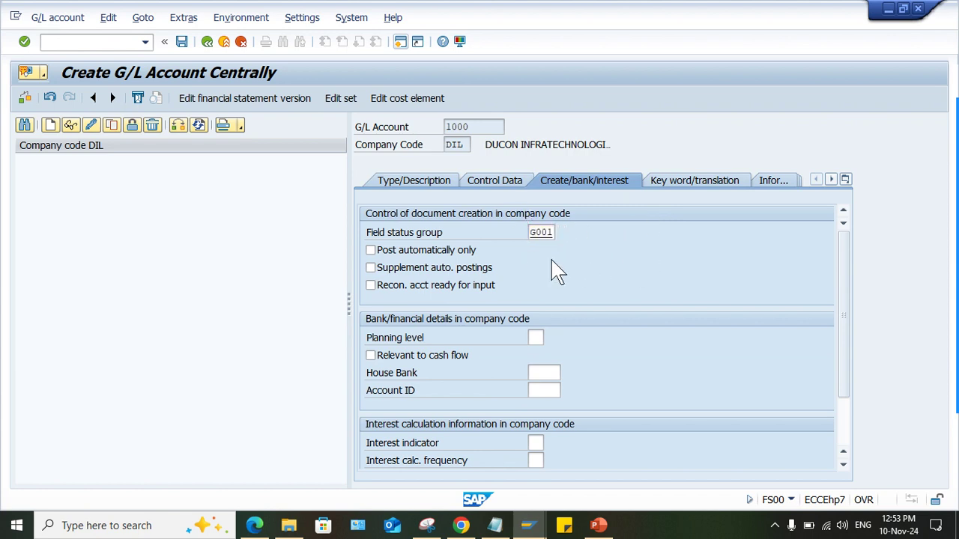
key("ctrl+s")
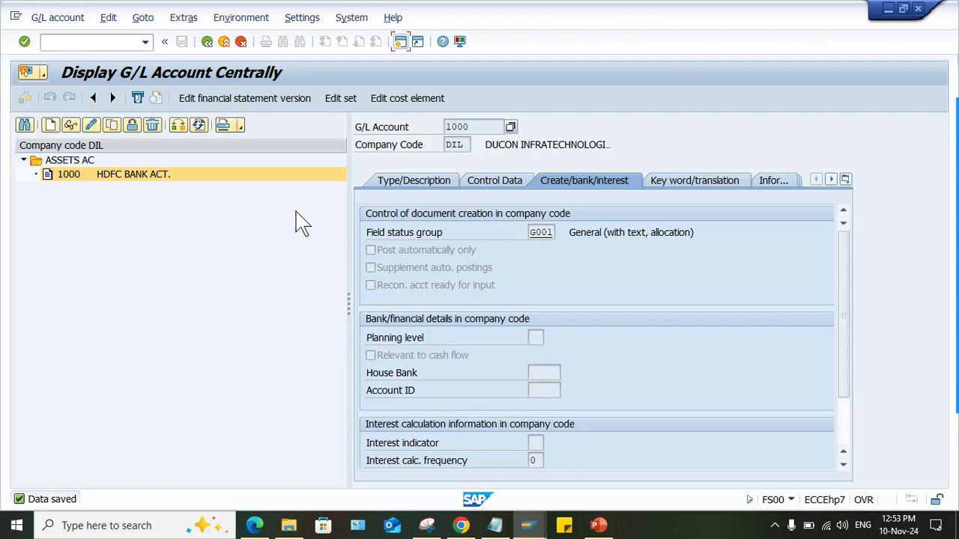
mouse_move(956, 154)
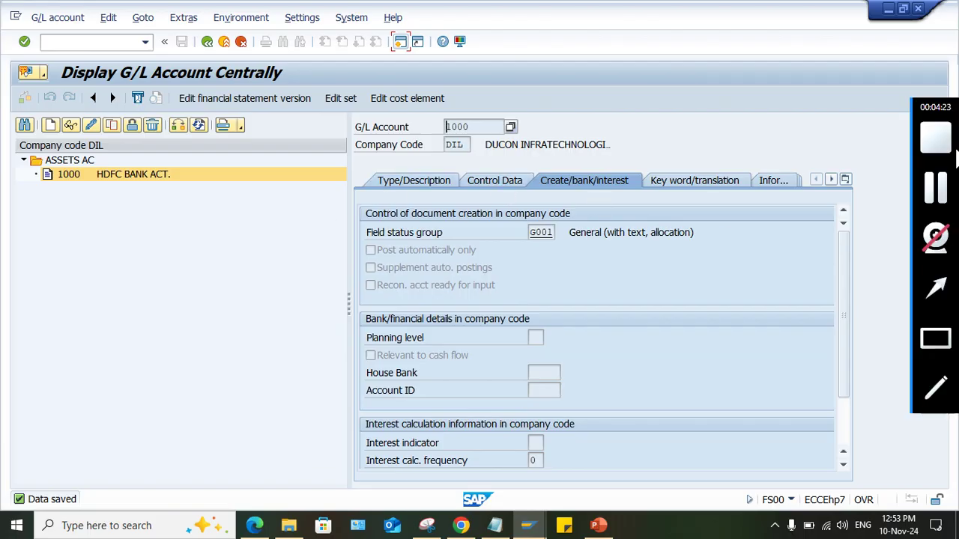